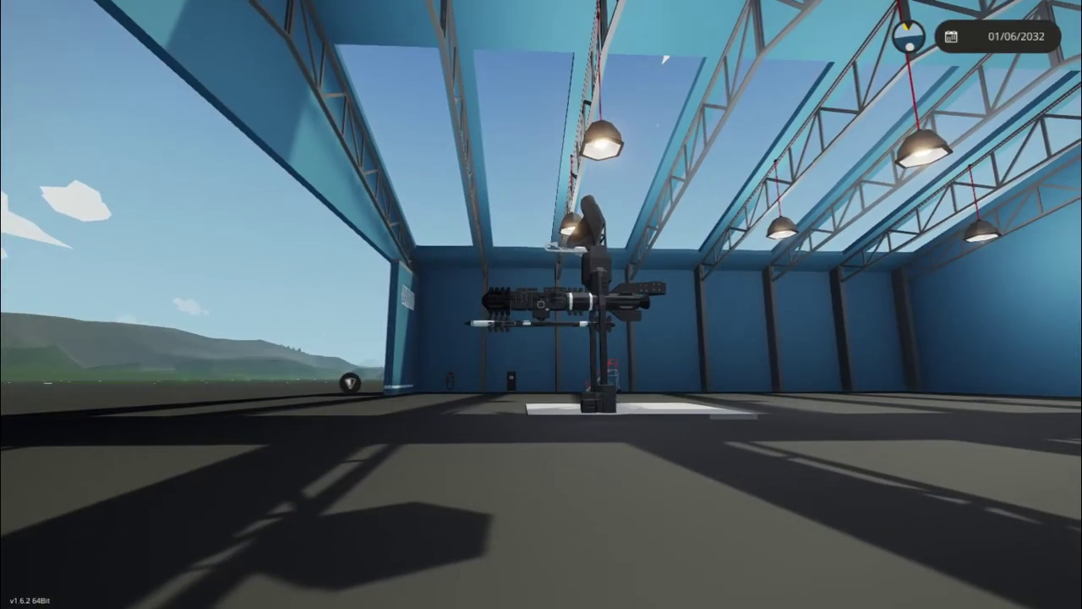
- Walk up to the black turret-style missile launcher on the hangar pad
{"action": "key", "text": "w"}
{"action": "key", "text": "w"}
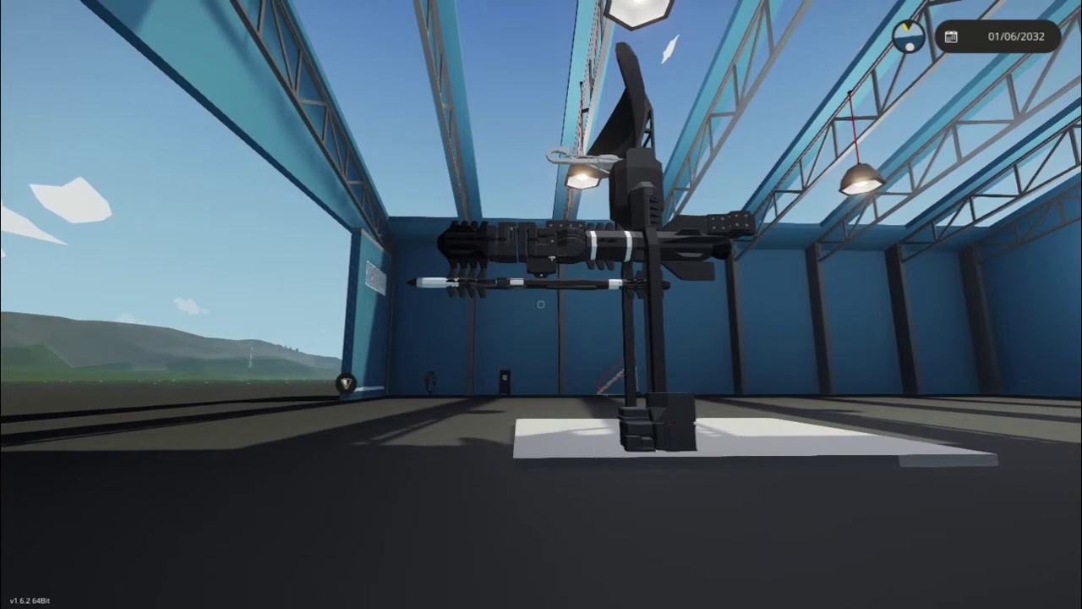
- Walk past the launcher to its control panel, step back, and look out of the hangar
{"action": "key", "text": "w"}
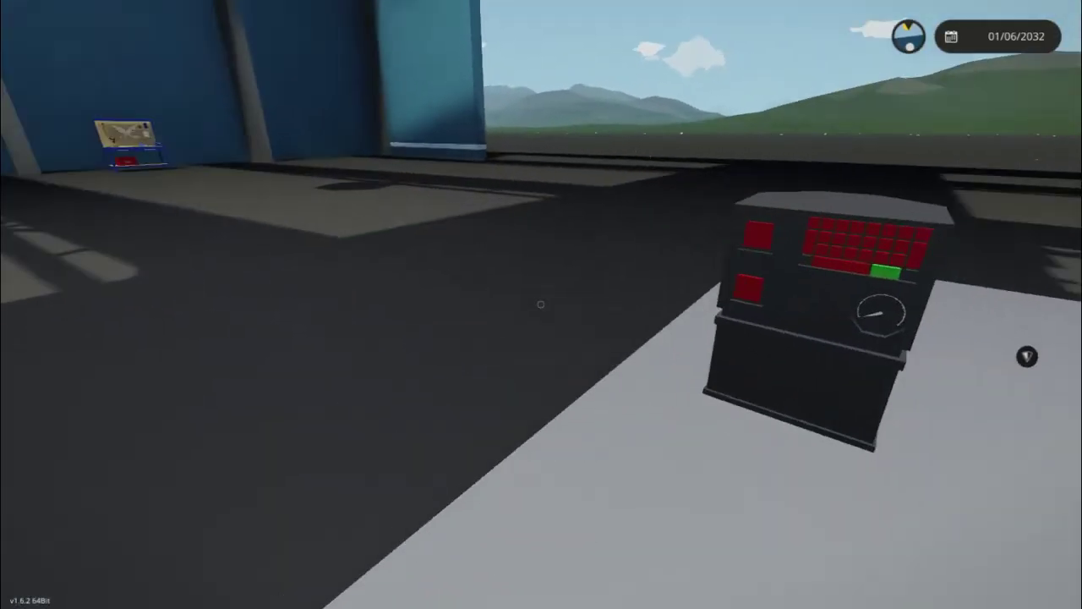
{"action": "key", "text": "s"}
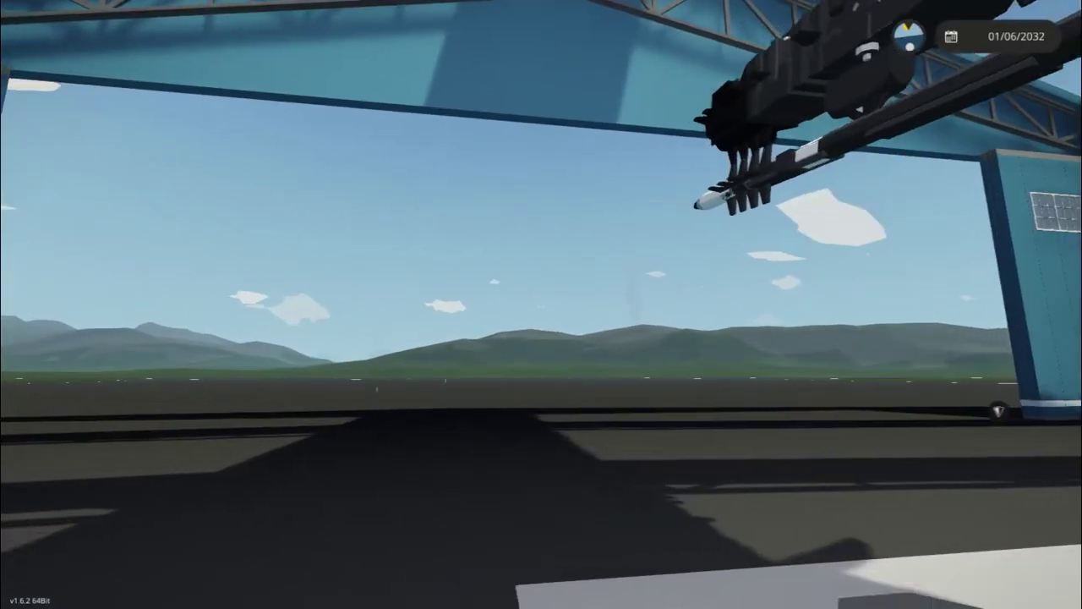
{"action": "key", "text": "a"}
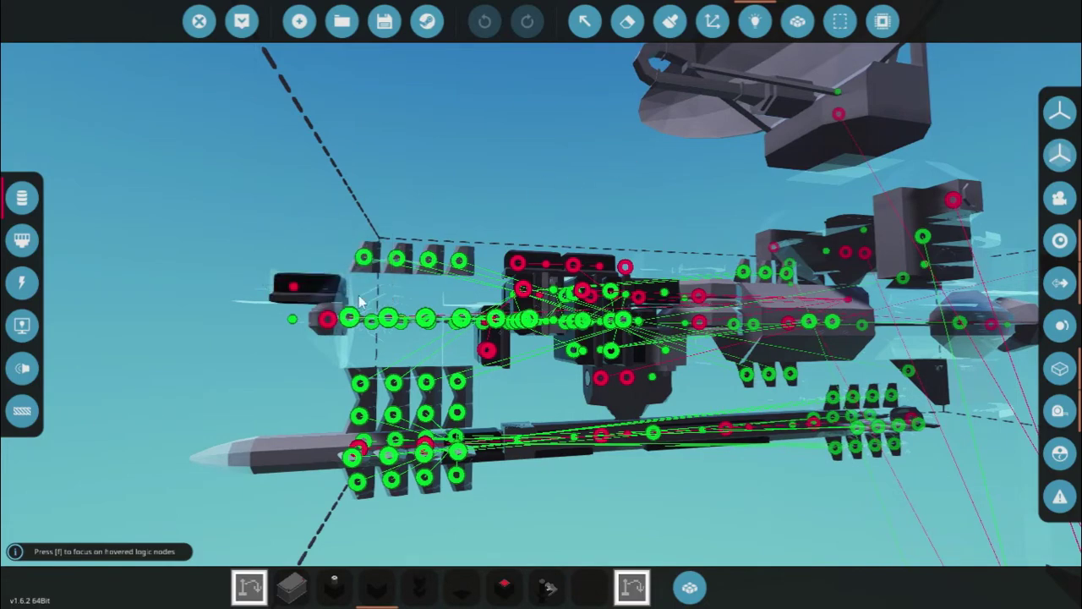
- Filter the editor to composite data nodes to inspect the radar's target-data wiring
{"action": "key", "text": "d"}
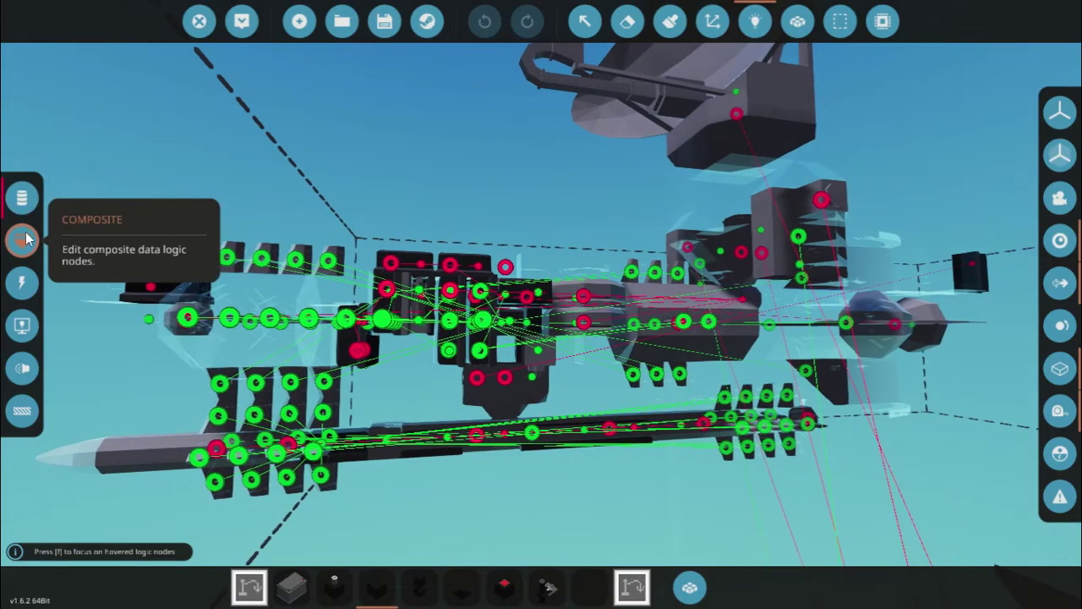
{"action": "left_click", "coordinate": [30, 241]}
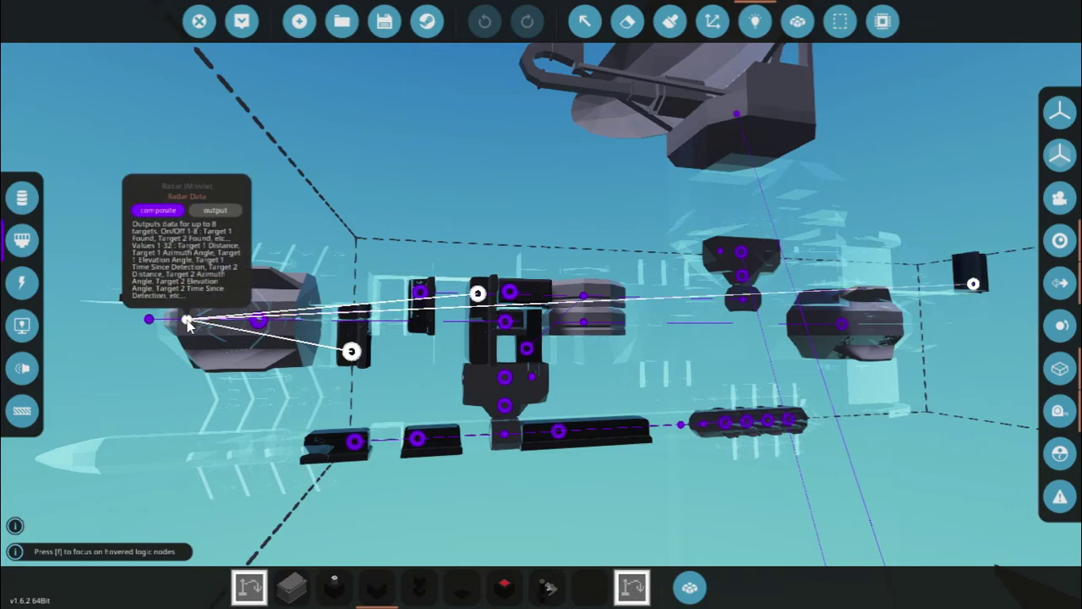
{"action": "key", "text": "s"}
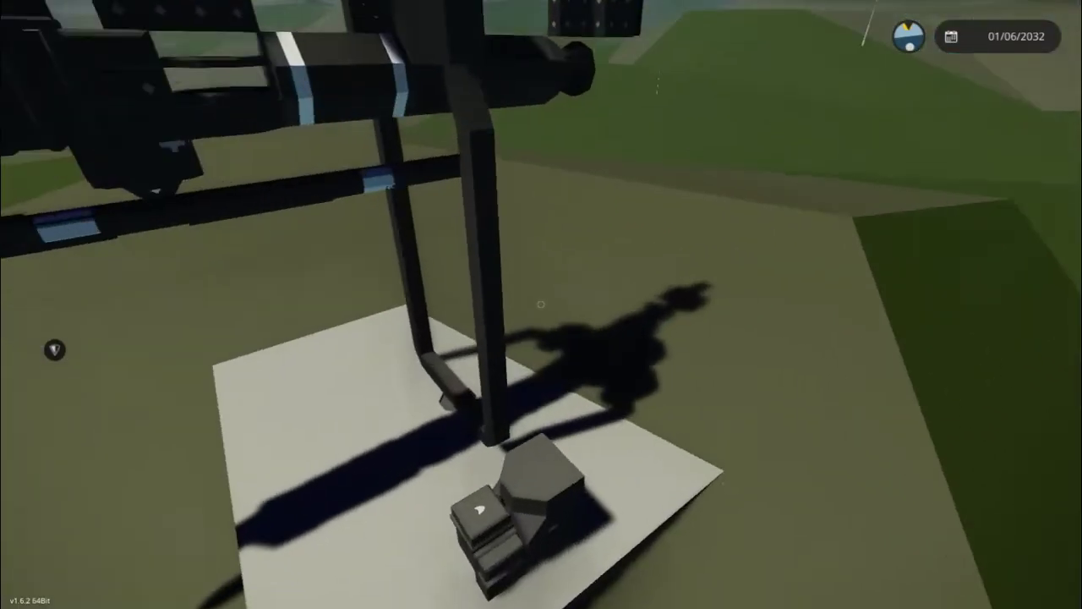
- Open the launcher's large keypad to check its A and B values, both zero
{"action": "key", "text": "w"}
{"action": "key", "text": "e"}
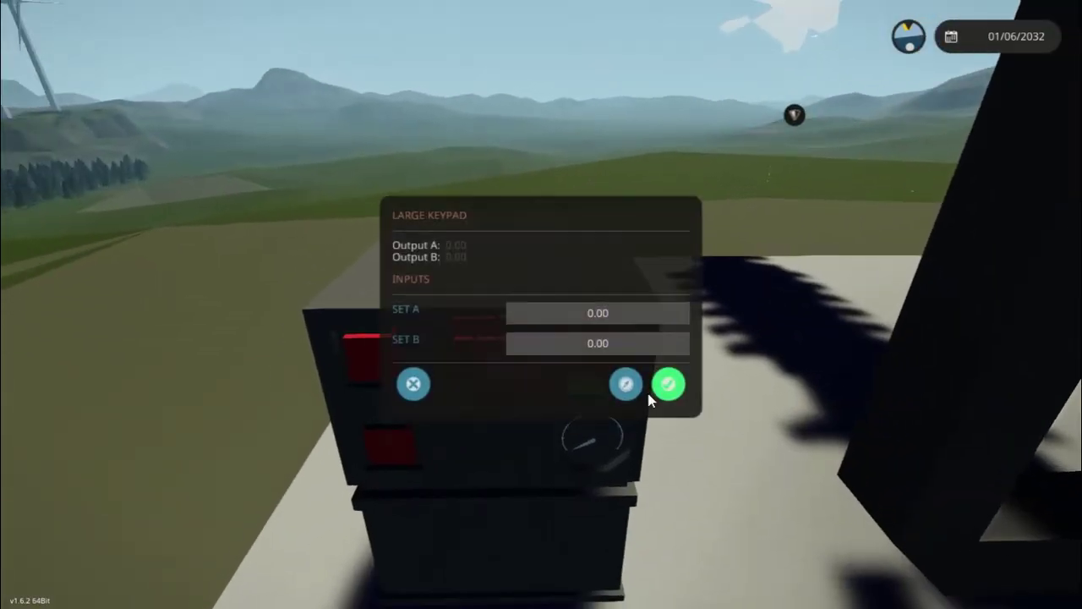